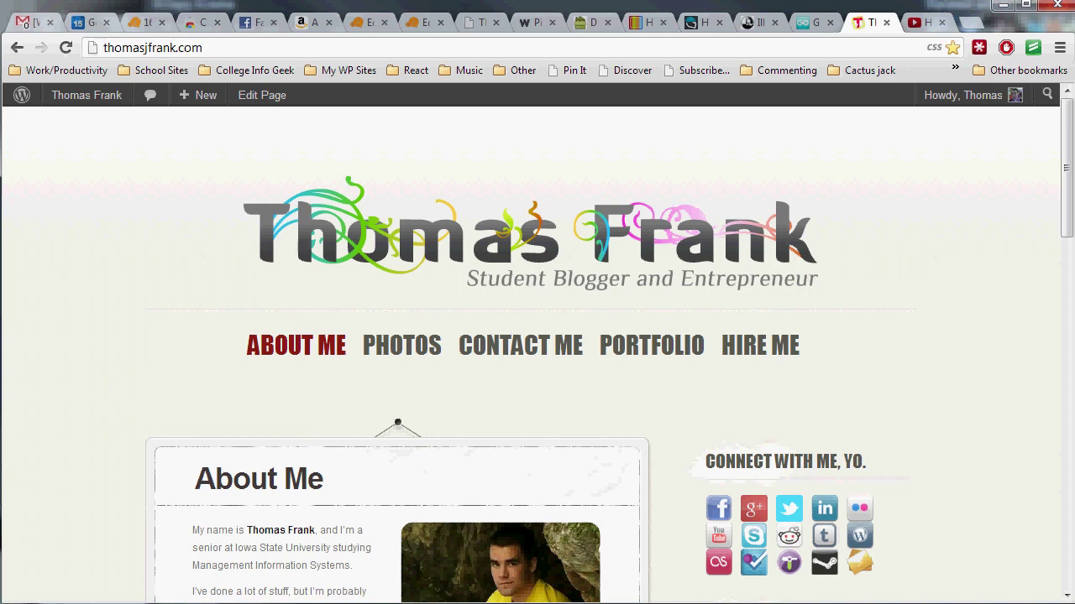
Go from the live homepage to the admin Dashboard through the admin bar's site-name menu.
left_click_drag(1066, 168, 847, 185)
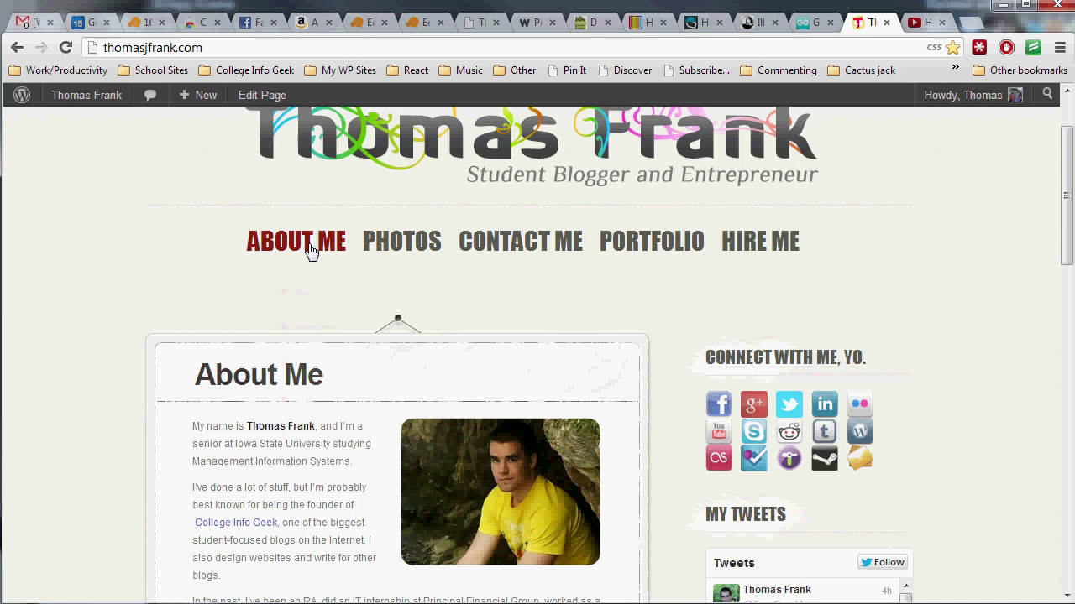
mouse_move(290, 243)
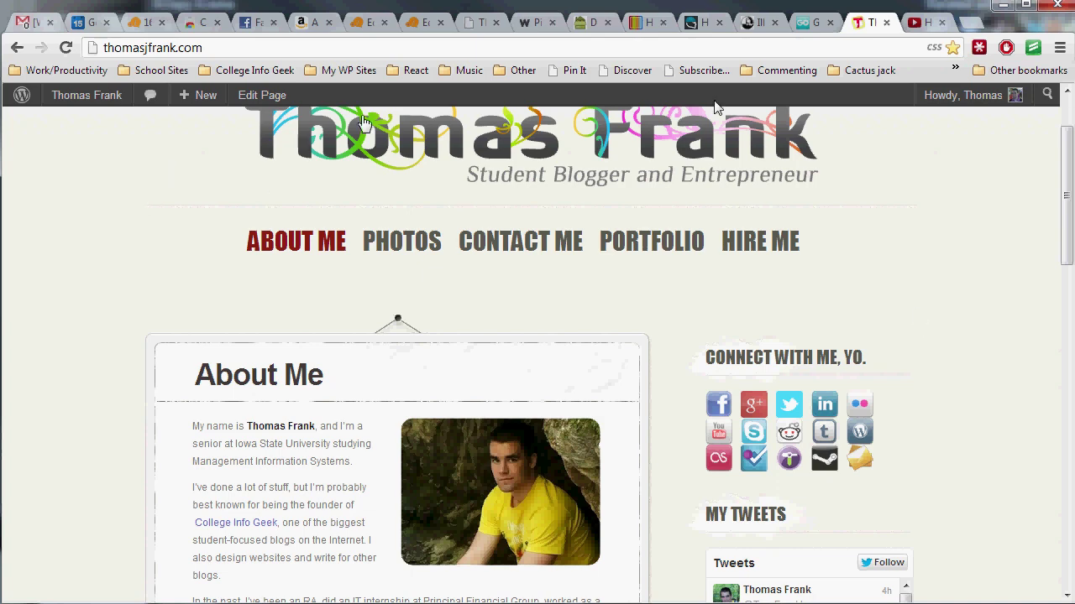
mouse_move(84, 95)
left_click(99, 124)
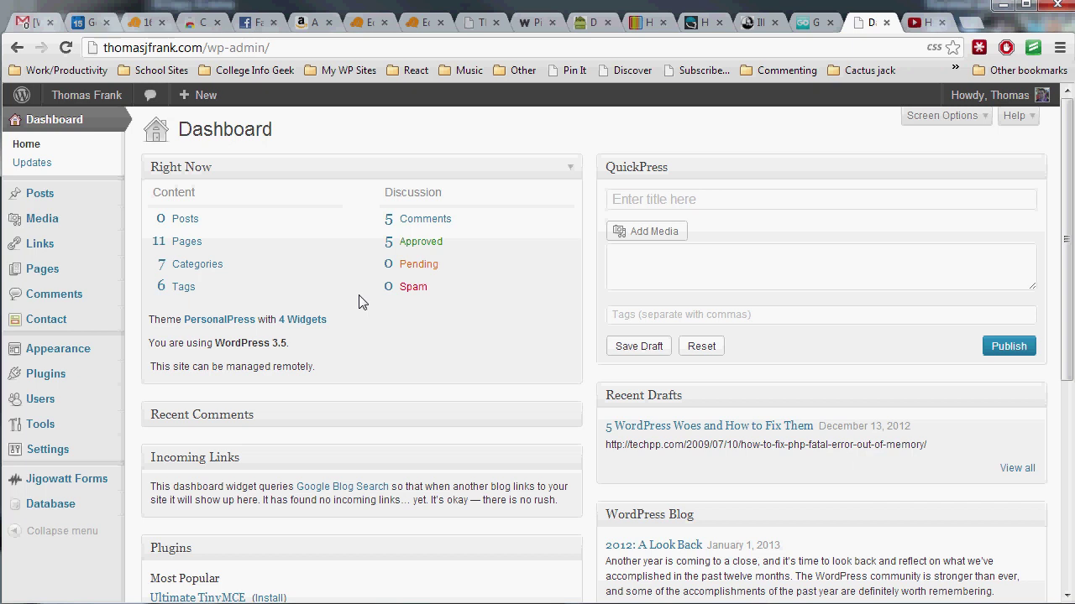
Open the Menus page from the Appearance flyout in the admin sidebar.
mouse_move(73, 357)
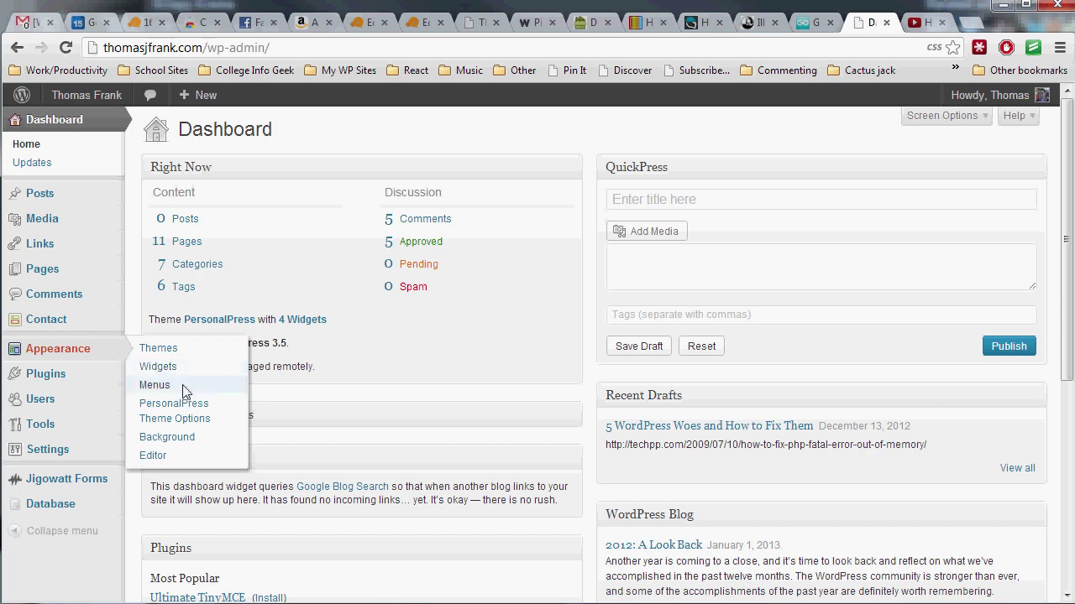
left_click(156, 386)
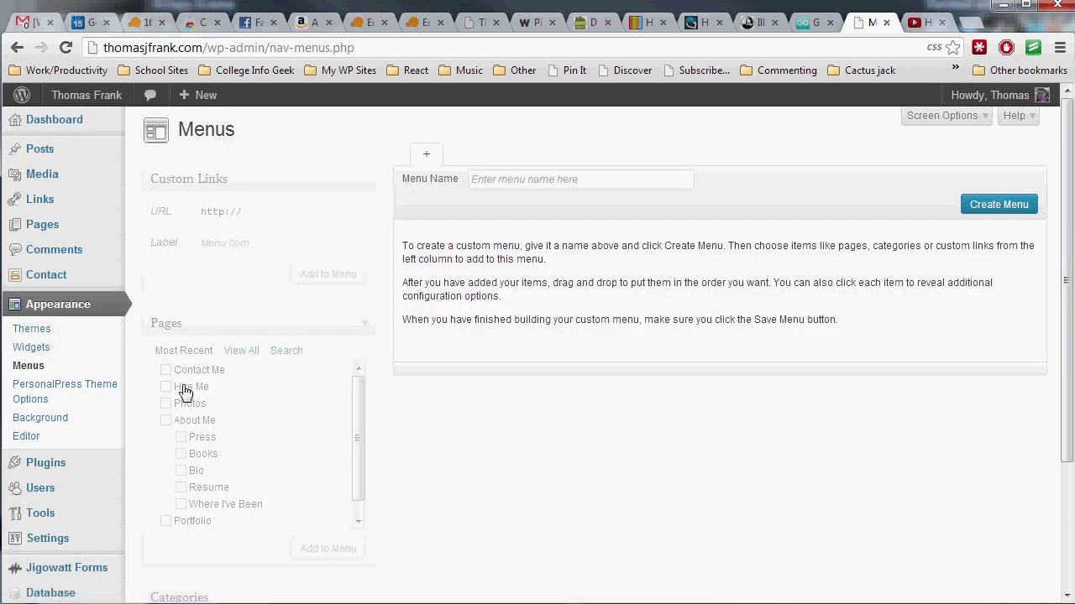
Enter 'Navigation' as the new menu's name.
left_click(574, 182)
type("N")
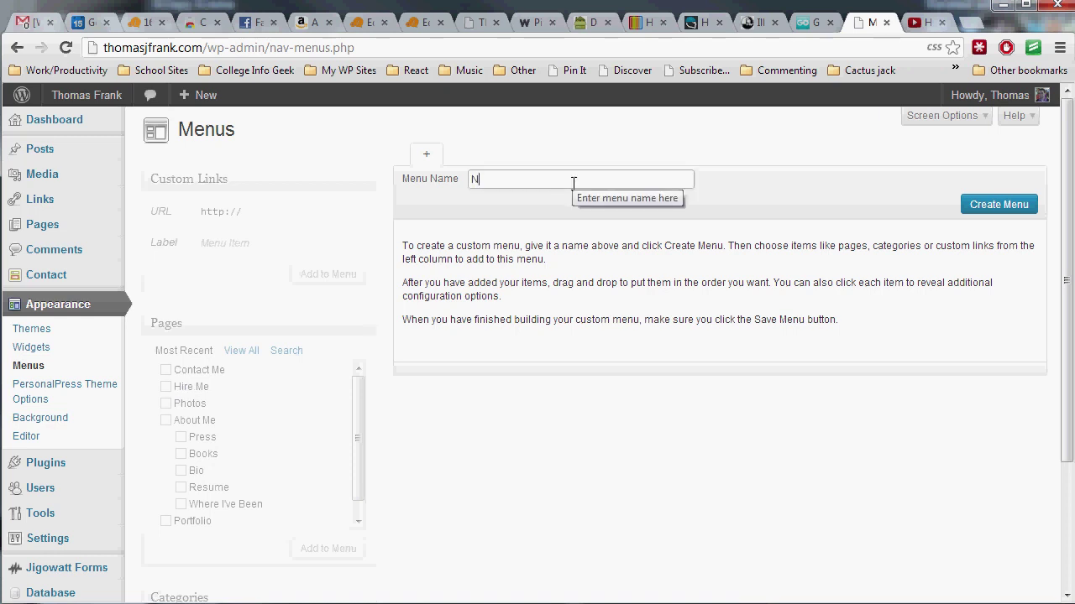
type("avigation")
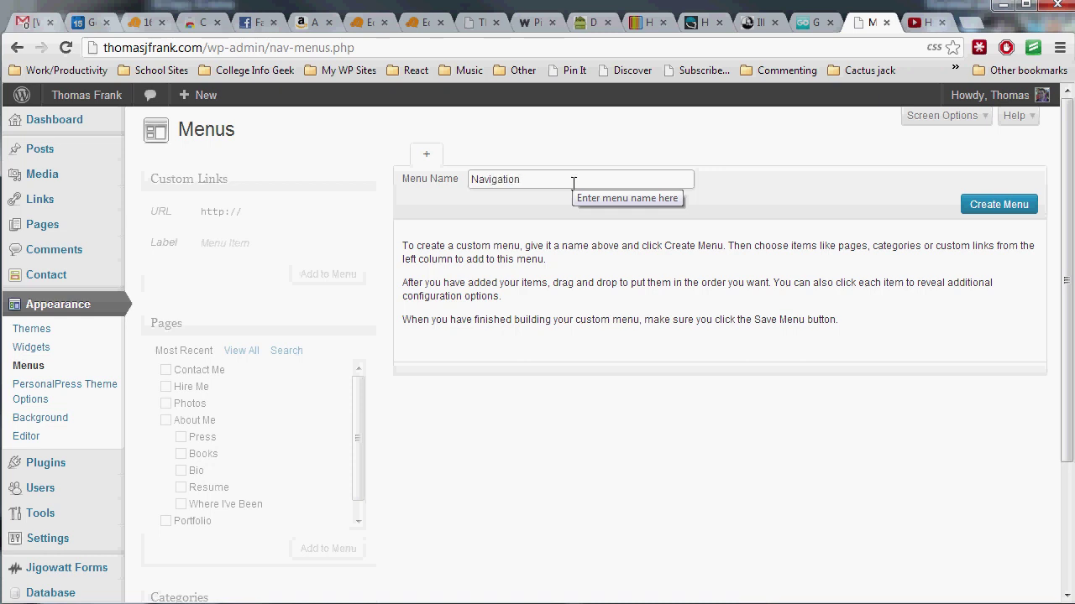
Create the Navigation menu and save it as the theme's Primary Menu location.
left_click(1000, 206)
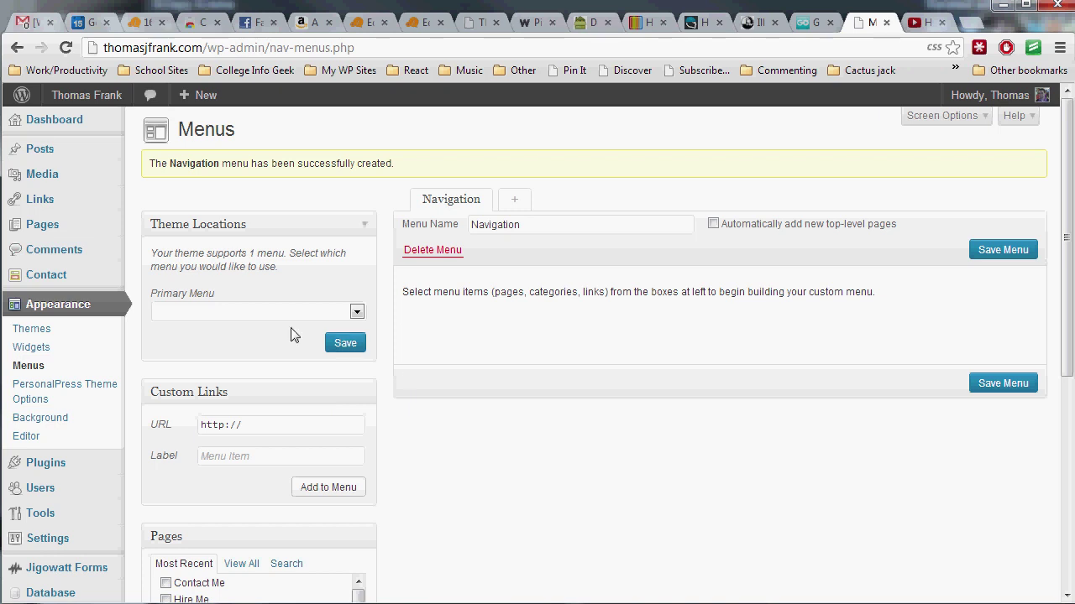
left_click(273, 312)
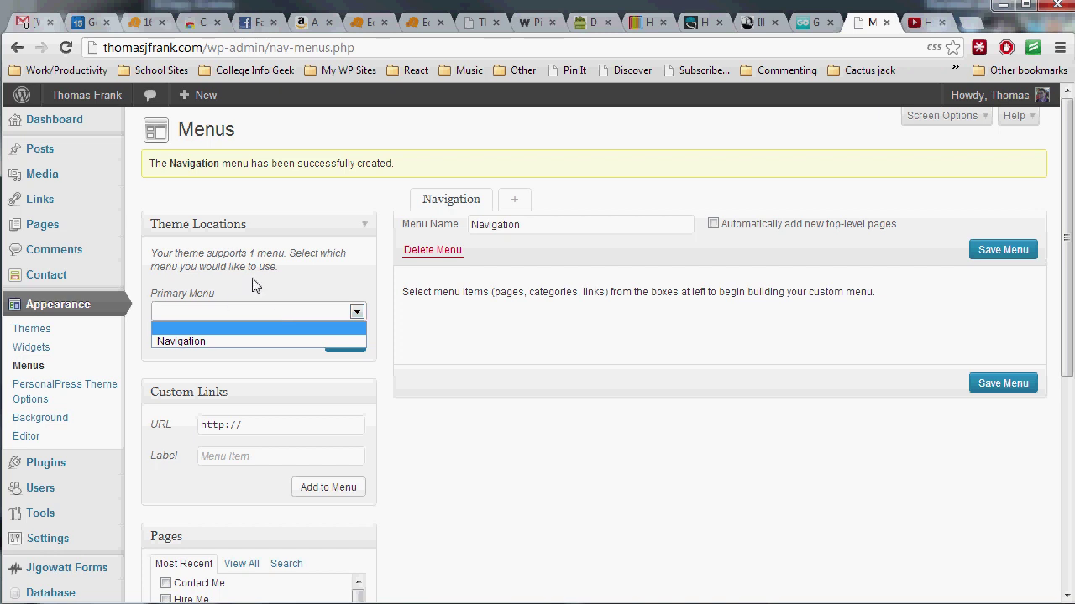
left_click(217, 341)
left_click(339, 347)
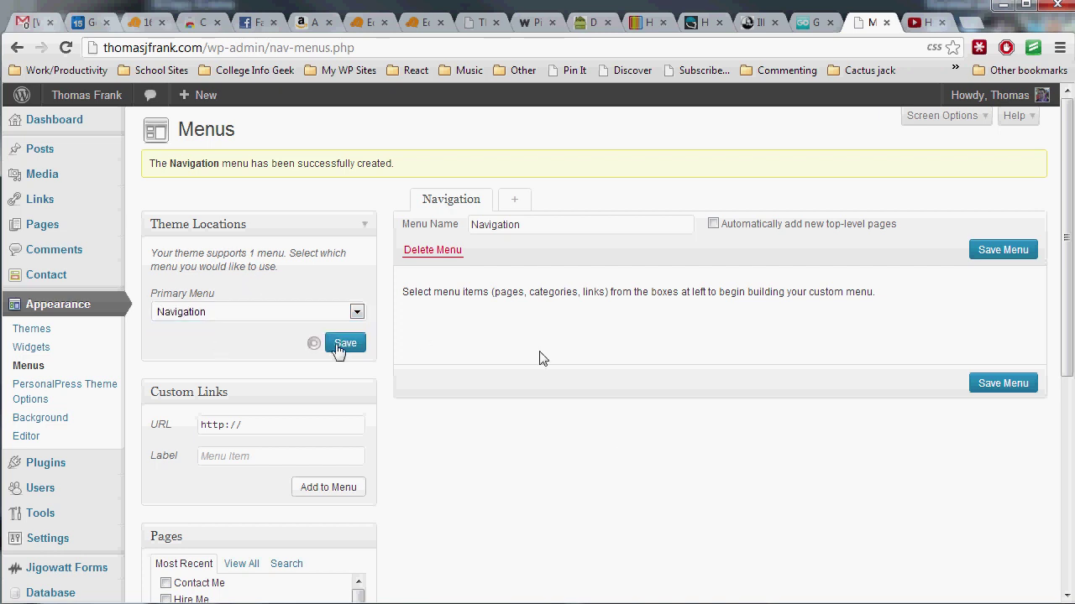
scroll(623, 444, "down", 2)
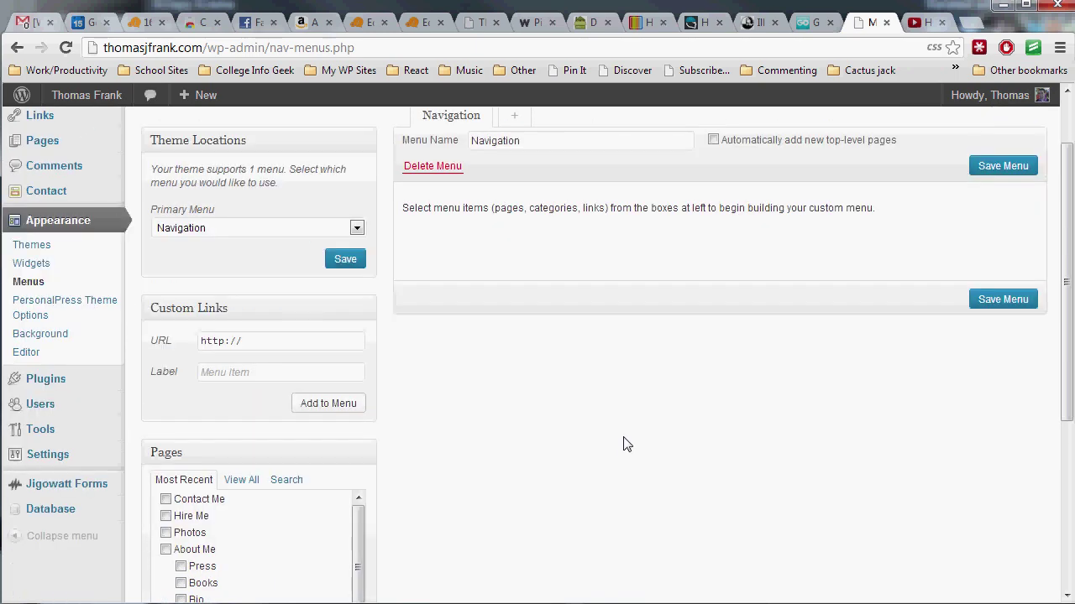
Tick Contact Me, Hire Me, Photos, About Me, Press, Books, Bio, Resume and Where I've Been in Pages.
scroll(622, 444, "down", 2)
scroll(353, 369, "down", 1)
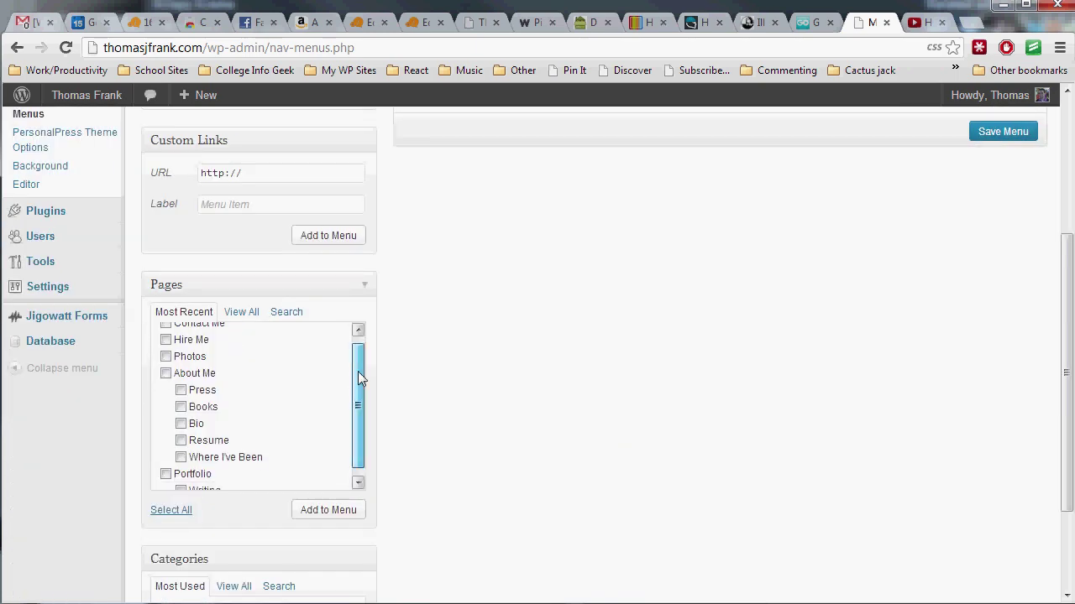
scroll(358, 371, "up", 1)
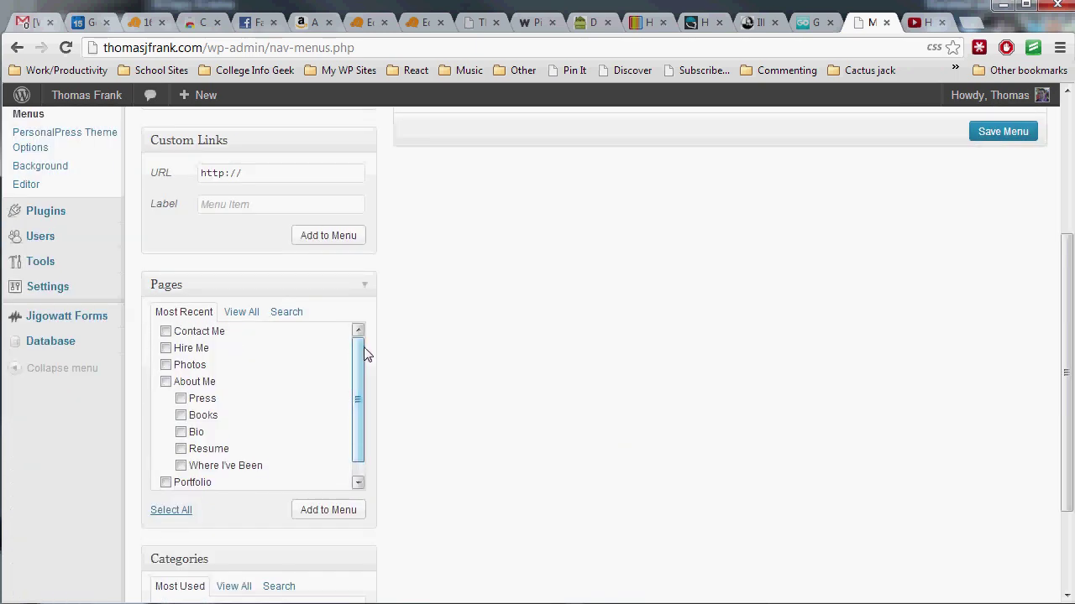
left_click(165, 332)
left_click(165, 347)
left_click(166, 364)
left_click(165, 381)
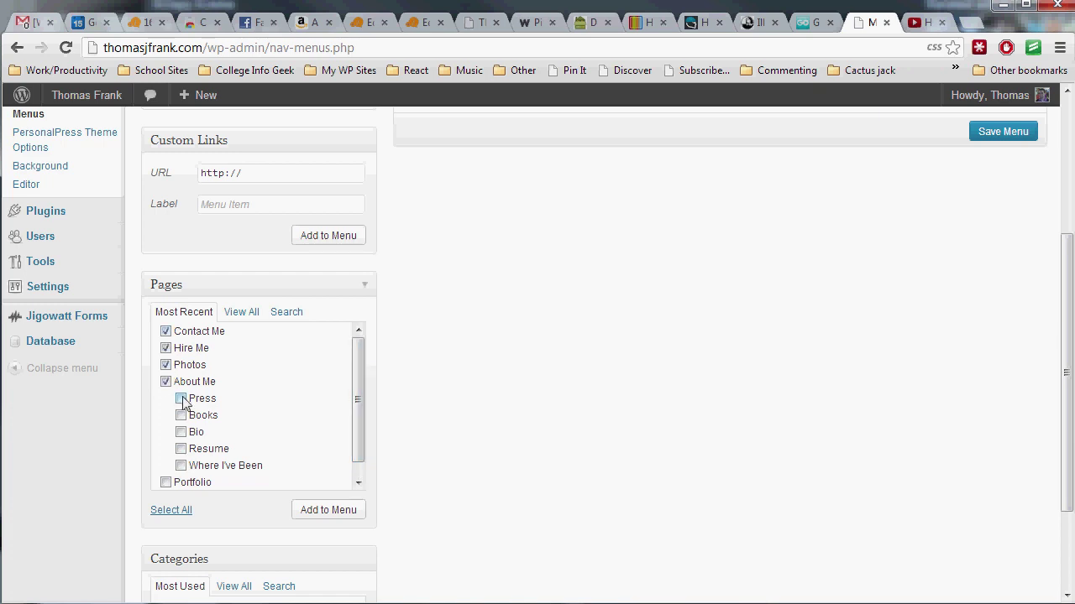
left_click(180, 399)
left_click(181, 415)
left_click(180, 432)
left_click(181, 449)
left_click(181, 465)
Tick Portfolio as well and add all the ticked pages to the Navigation menu.
scroll(343, 428, "down", 1)
scroll(343, 427, "up", 1)
left_click(190, 482)
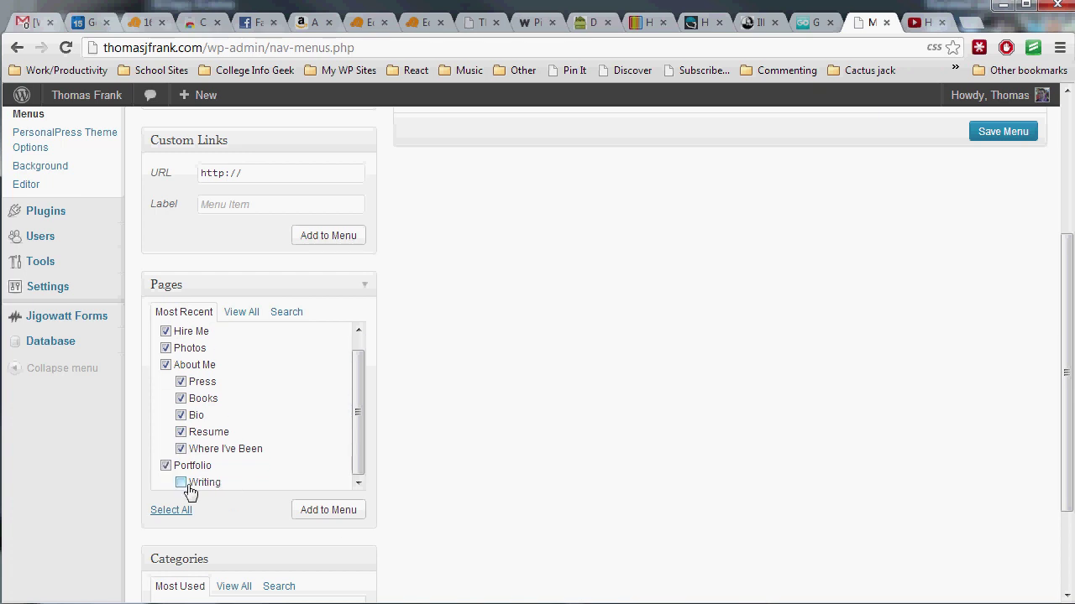
left_click(330, 512)
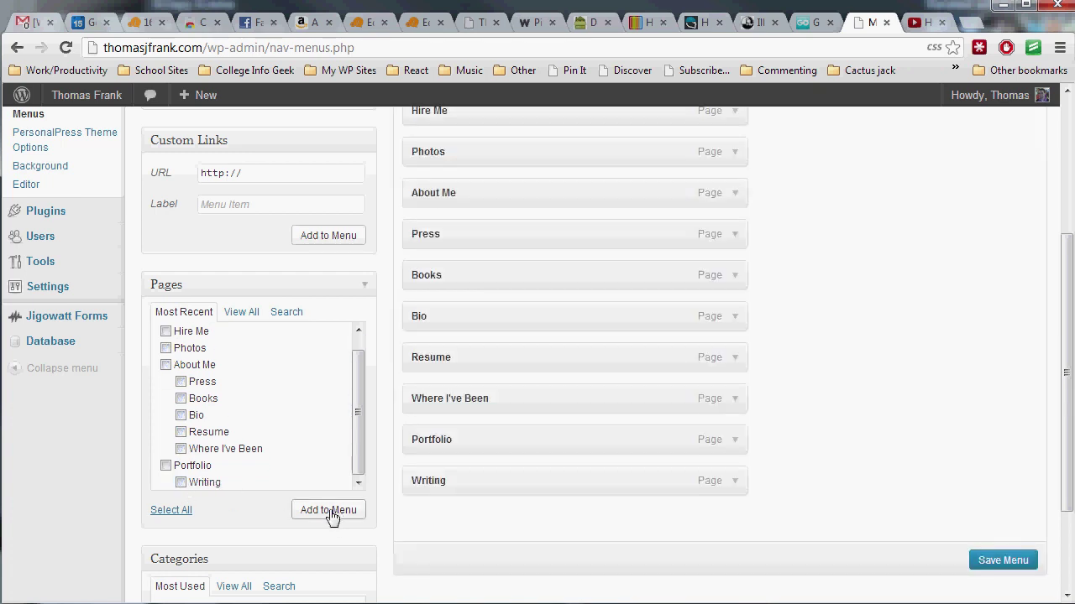
scroll(332, 518, "up", 2)
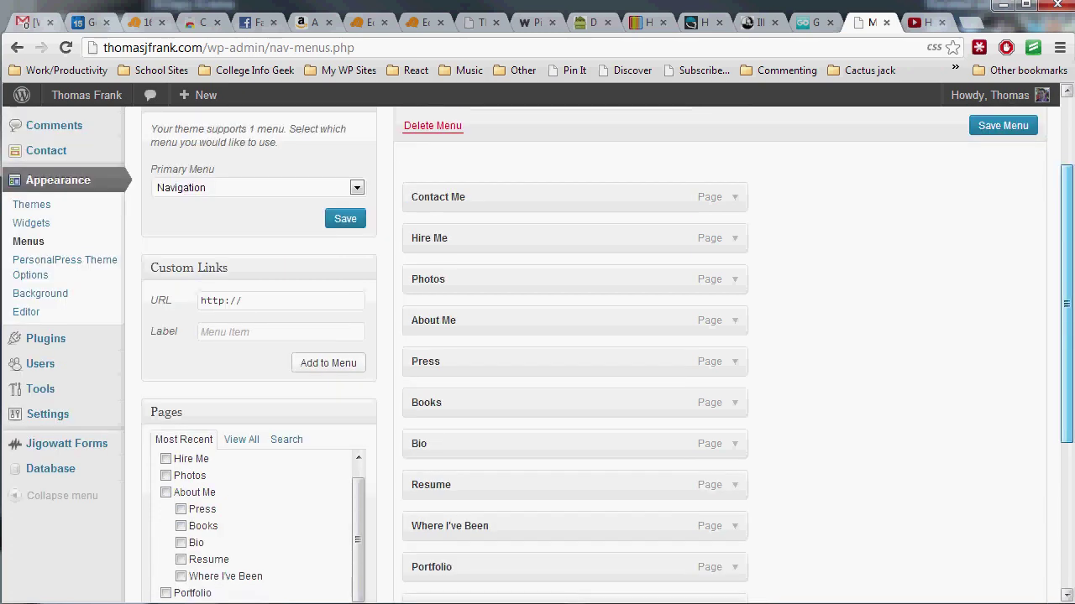
Trial-indent Hire Me as a sub-item, then return it to the top level.
scroll(538, 352, "down", 1)
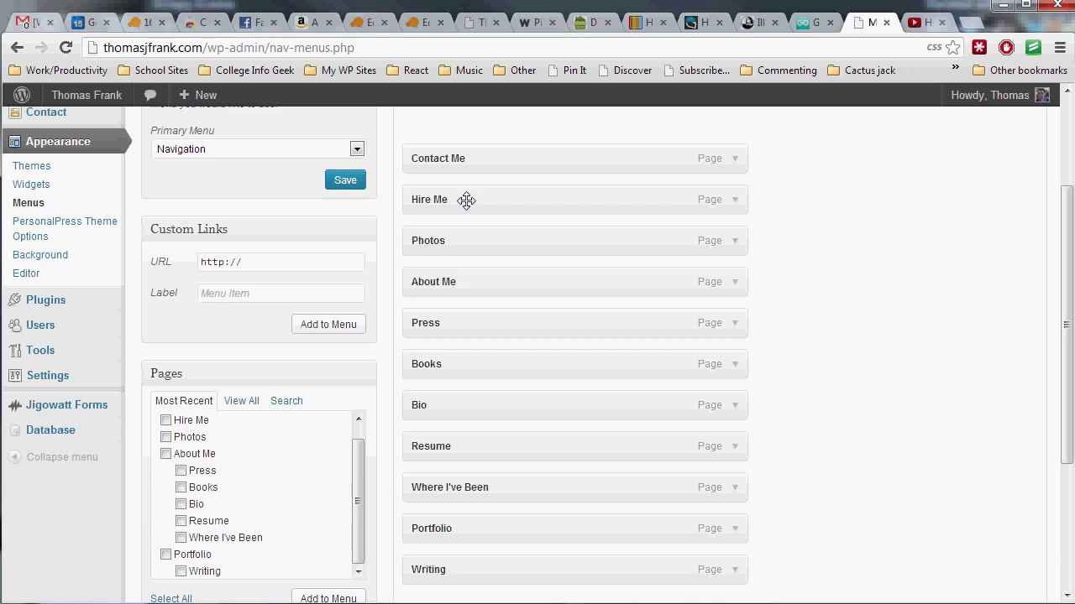
left_click_drag(466, 200, 492, 199)
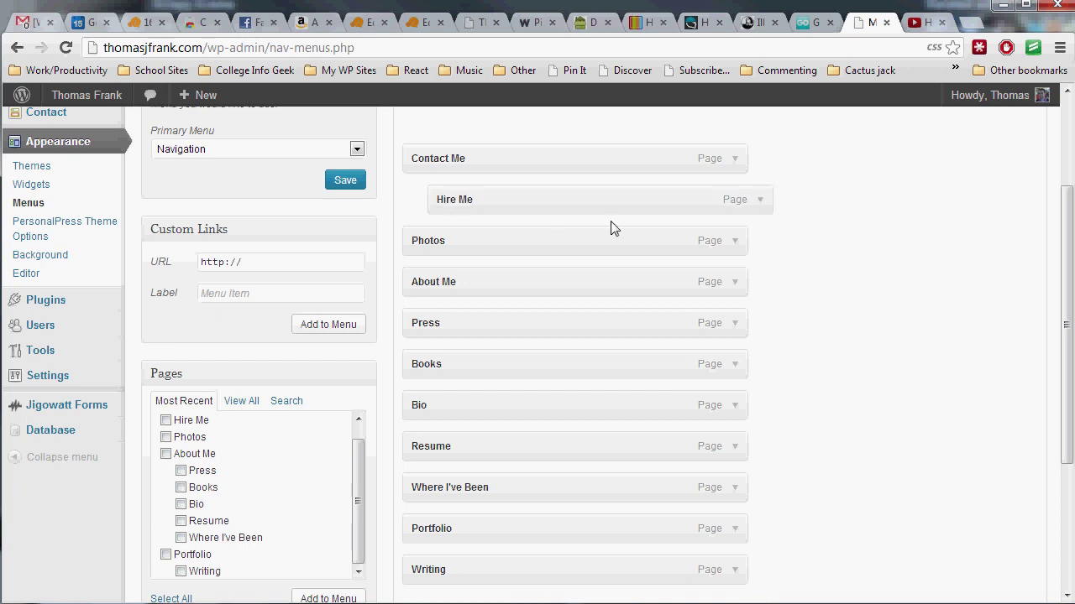
left_click_drag(526, 186, 499, 190)
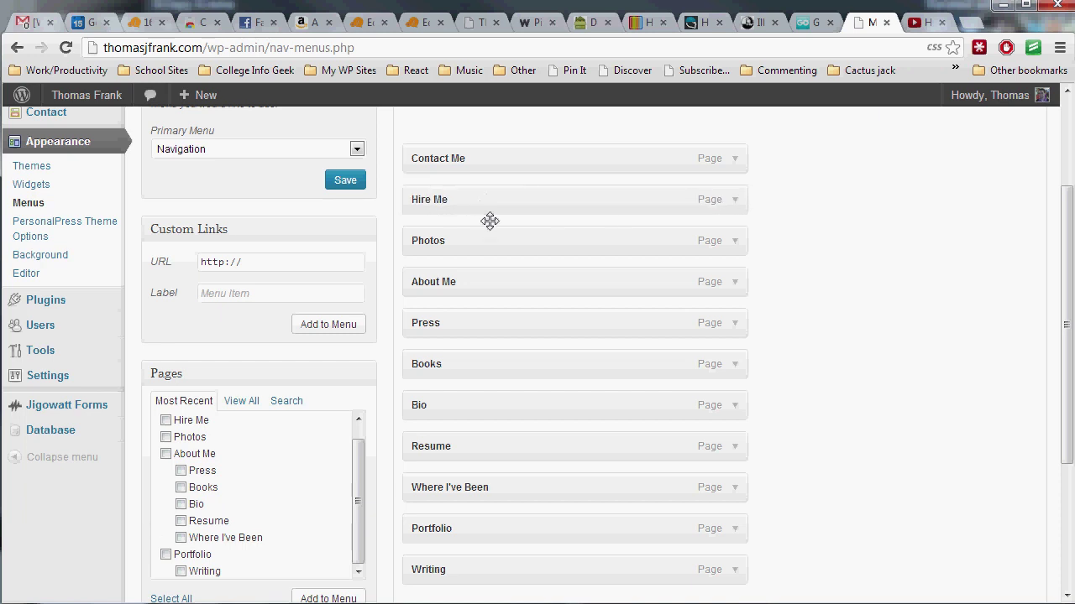
Nest Bio, Press, Books, Resume and Where I've Been under About Me, with Resume first.
left_click_drag(471, 400, 512, 324)
left_click_drag(512, 363, 537, 357)
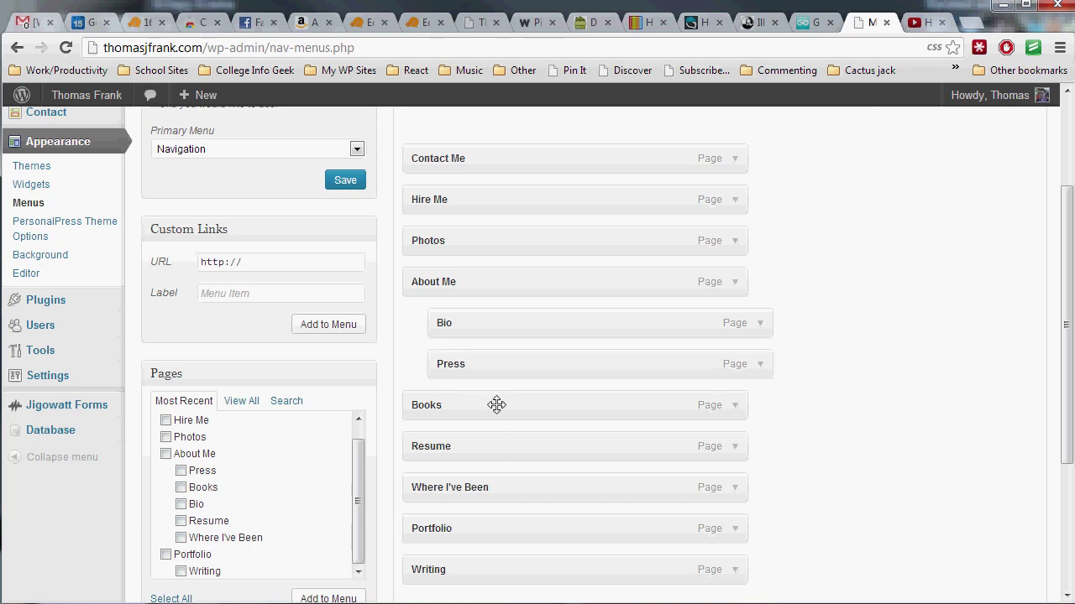
left_click_drag(497, 405, 523, 406)
left_click_drag(499, 442, 521, 317)
scroll(520, 520, "down", 1)
left_click_drag(520, 403, 525, 364)
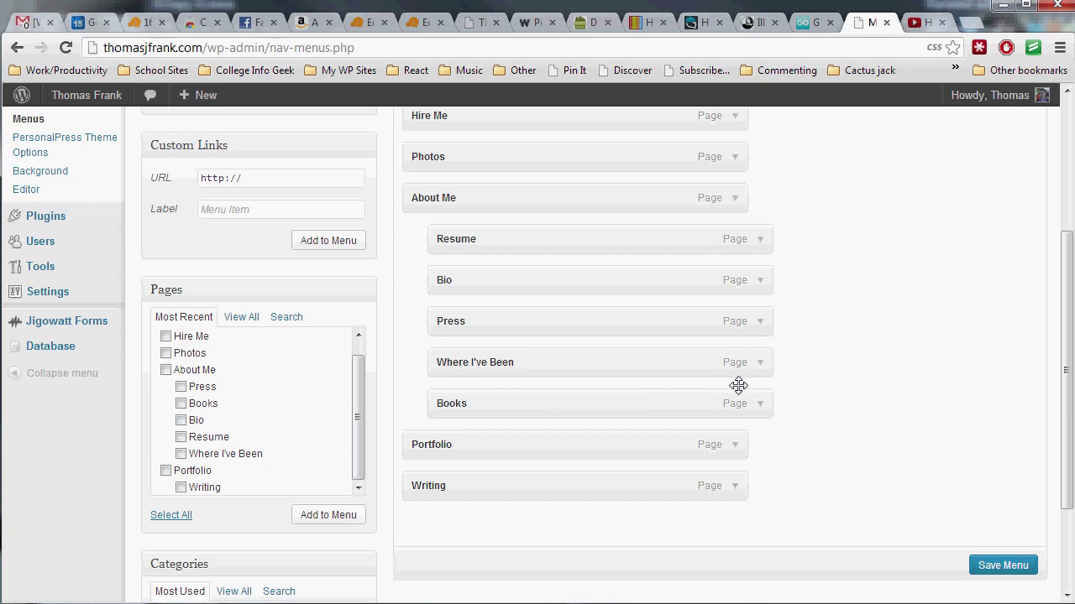
Nest Writing as a sub-item under Portfolio.
left_click_drag(495, 488, 510, 490)
scroll(898, 470, "up", 1)
scroll(899, 470, "up", 1)
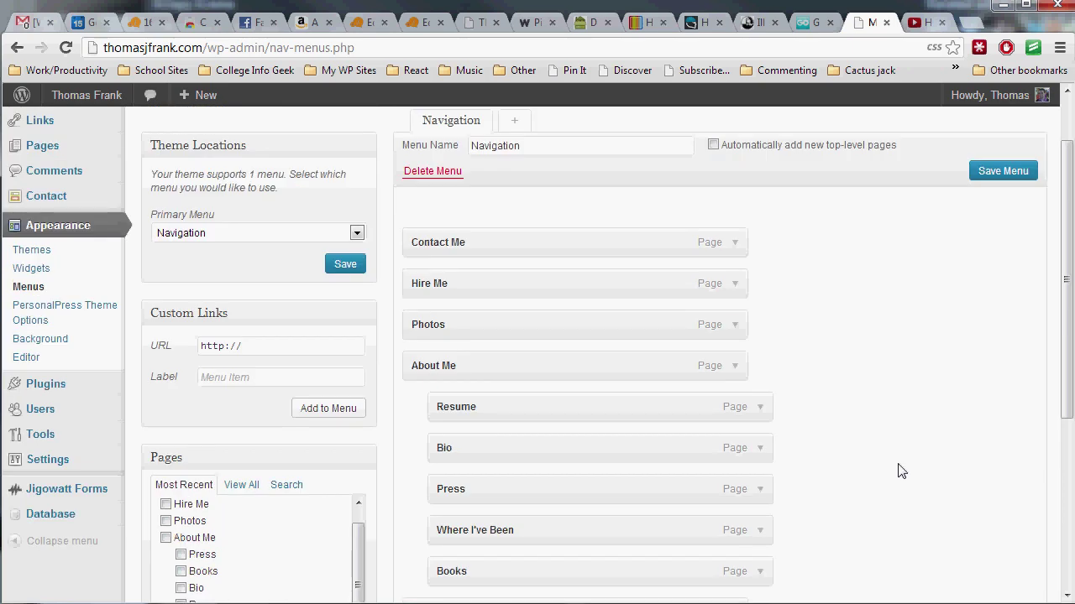
Move Contact Me and Hire Me to the end and Photos below the About Me group, then save.
scroll(898, 470, "down", 1)
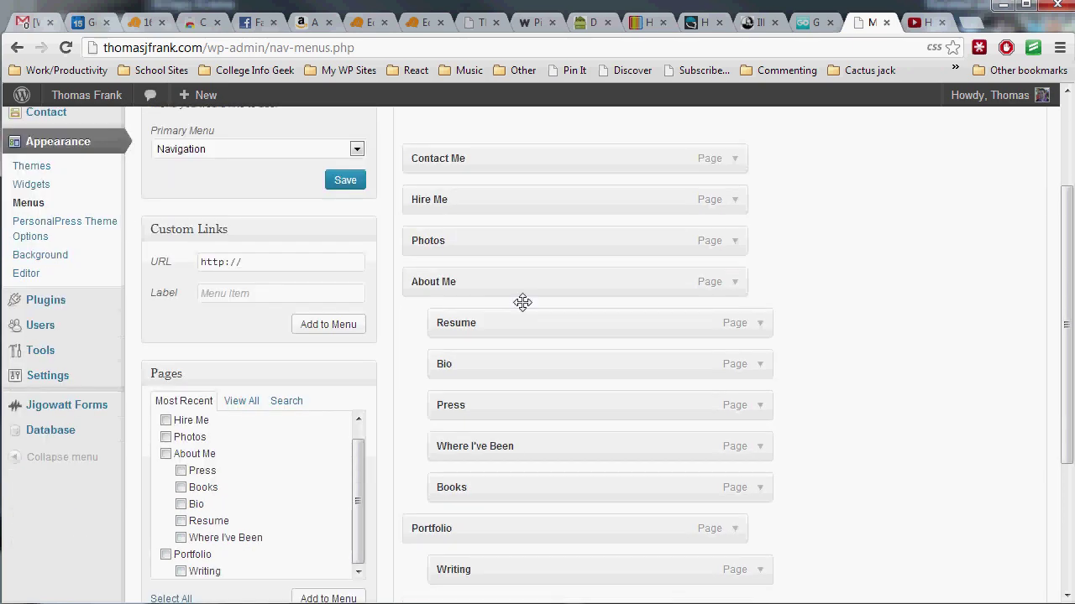
scroll(869, 394, "up", 1)
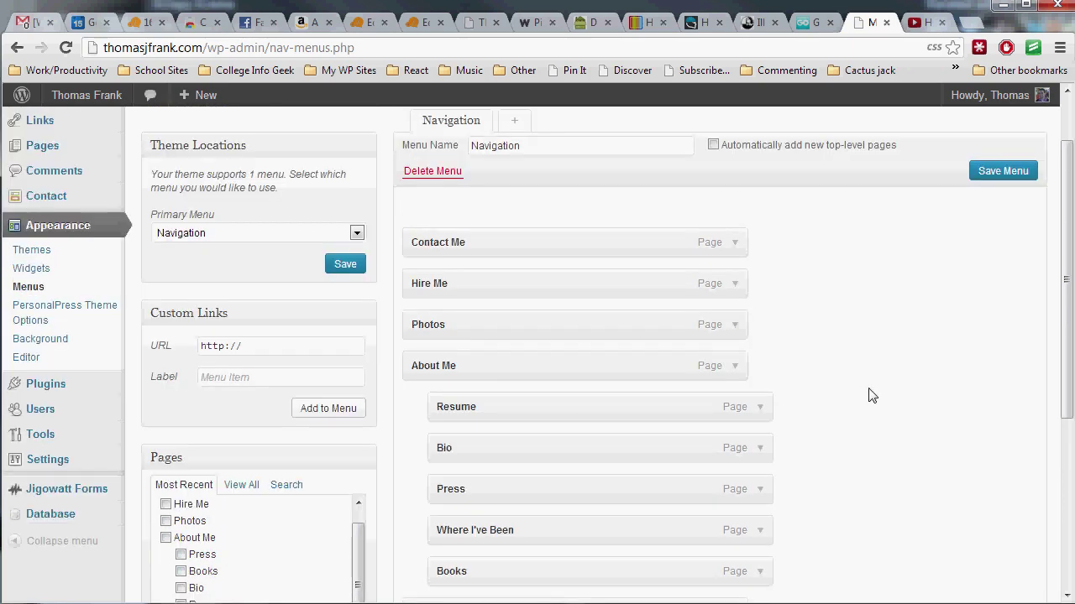
scroll(868, 393, "down", 1)
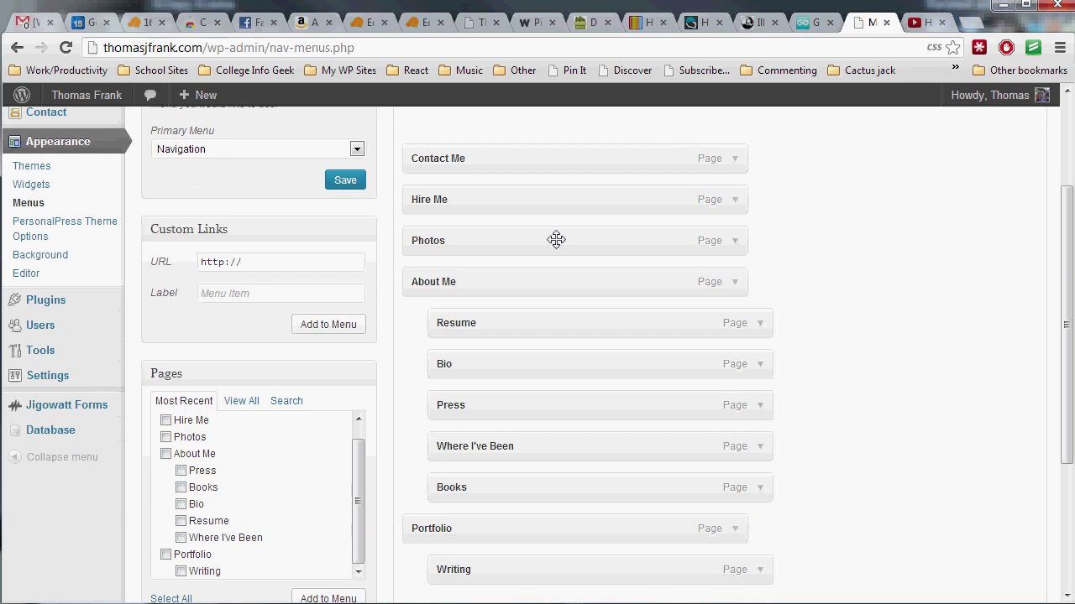
left_click_drag(496, 160, 463, 353)
scroll(475, 173, "up", 2)
left_click_drag(479, 152, 467, 398)
scroll(470, 215, "up", 2)
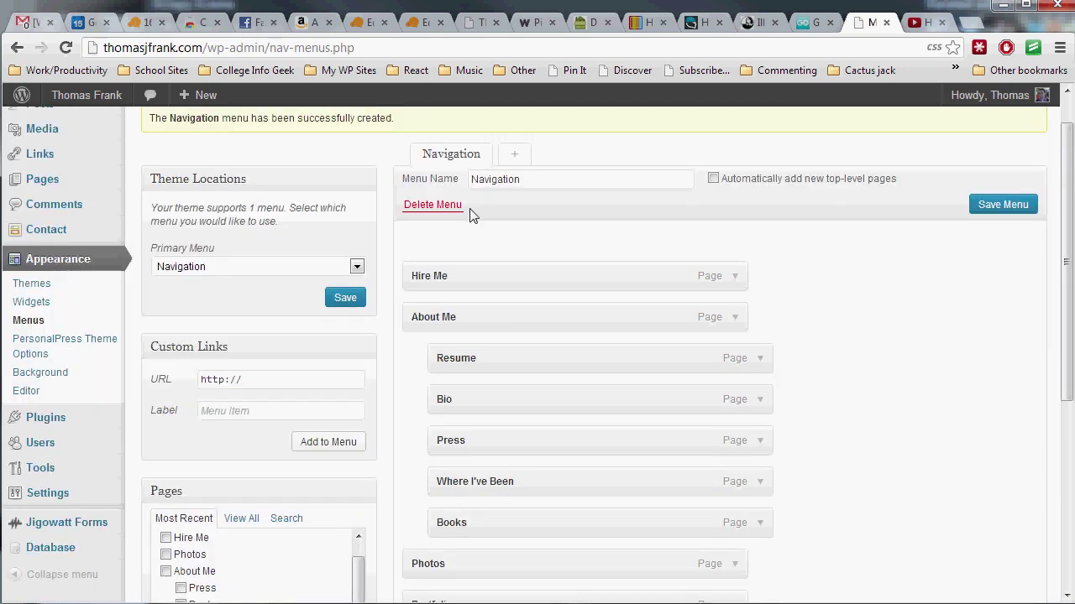
left_click_drag(470, 275, 489, 452)
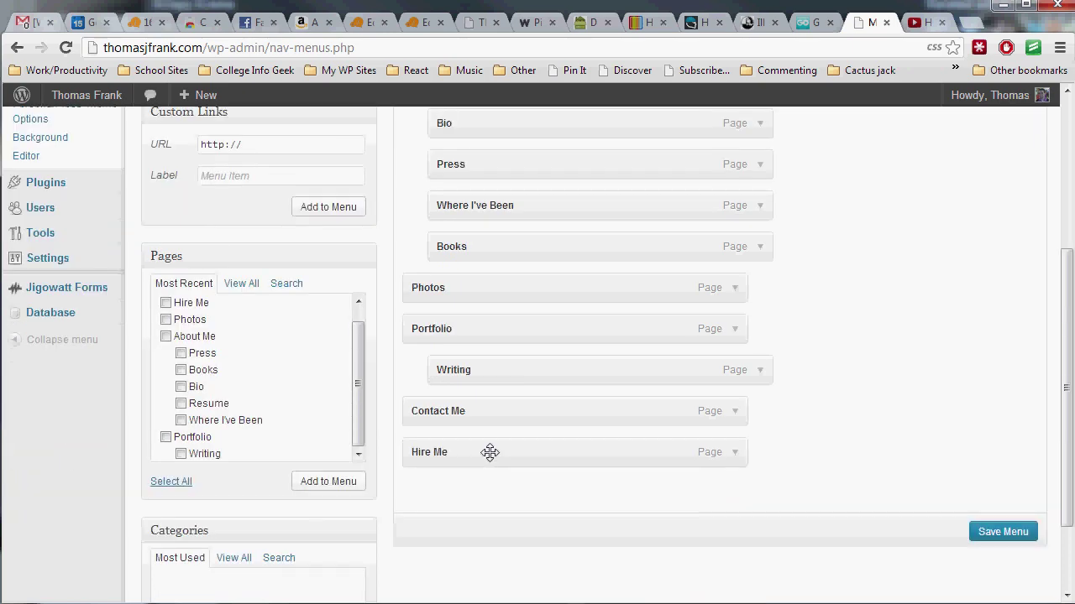
left_click(1015, 538)
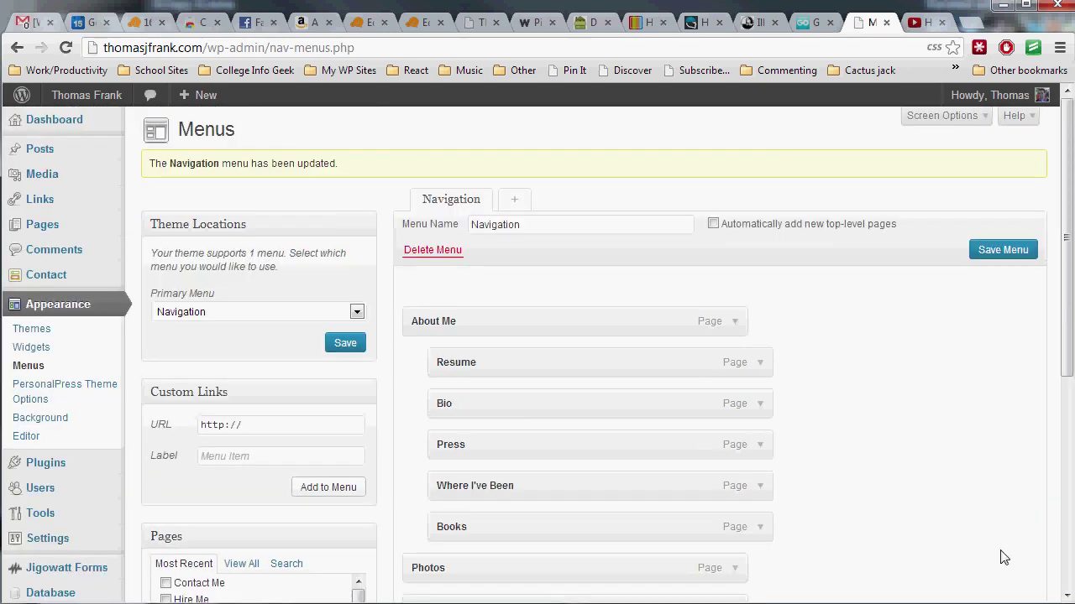
Visit the live site and check the header's About Me dropdown of sub-pages.
left_click(81, 101)
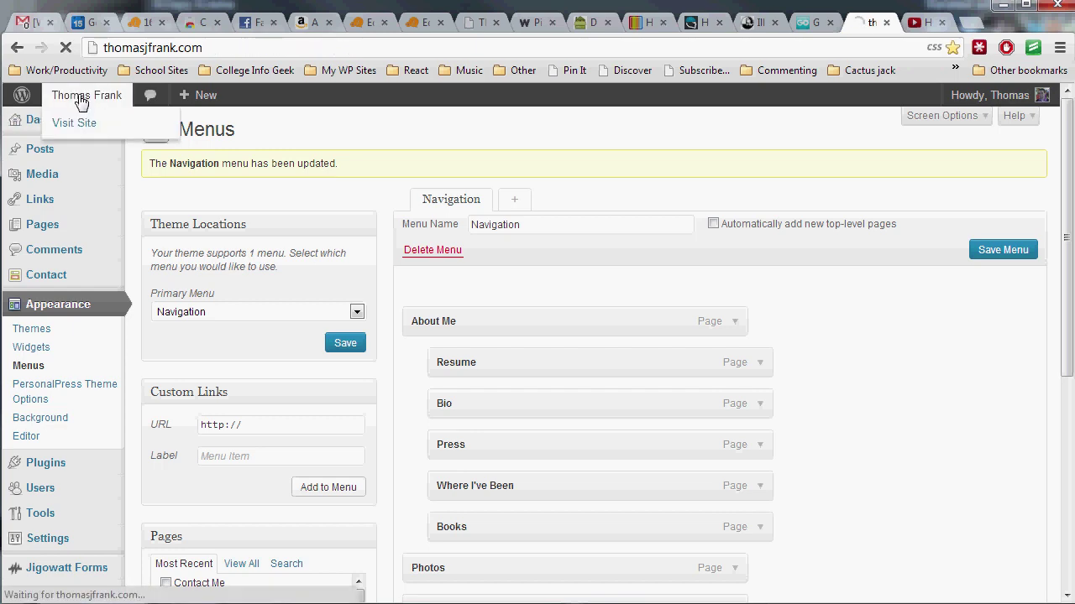
mouse_move(309, 347)
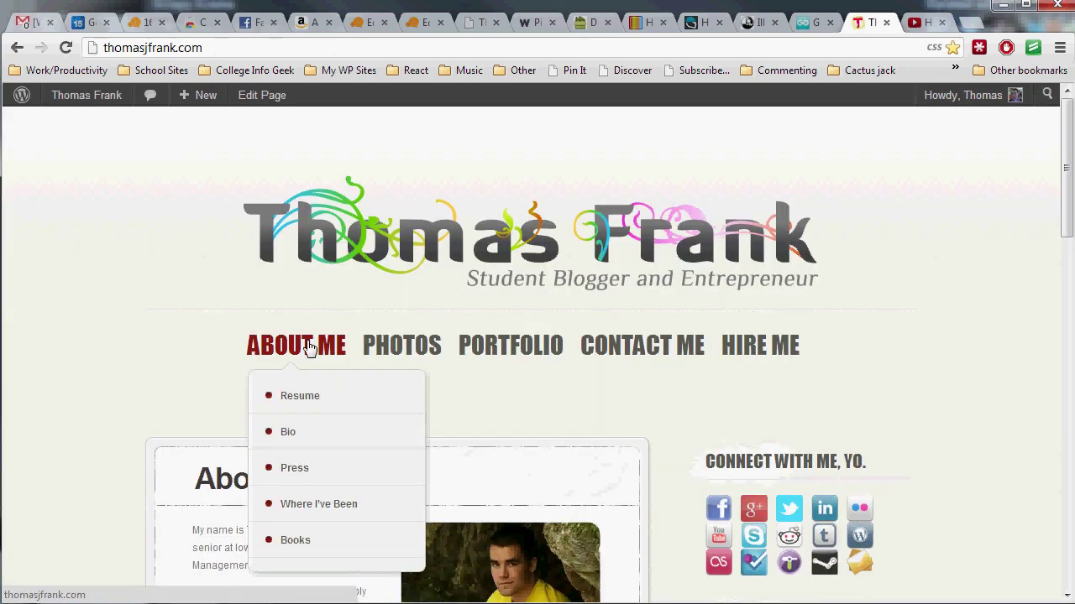